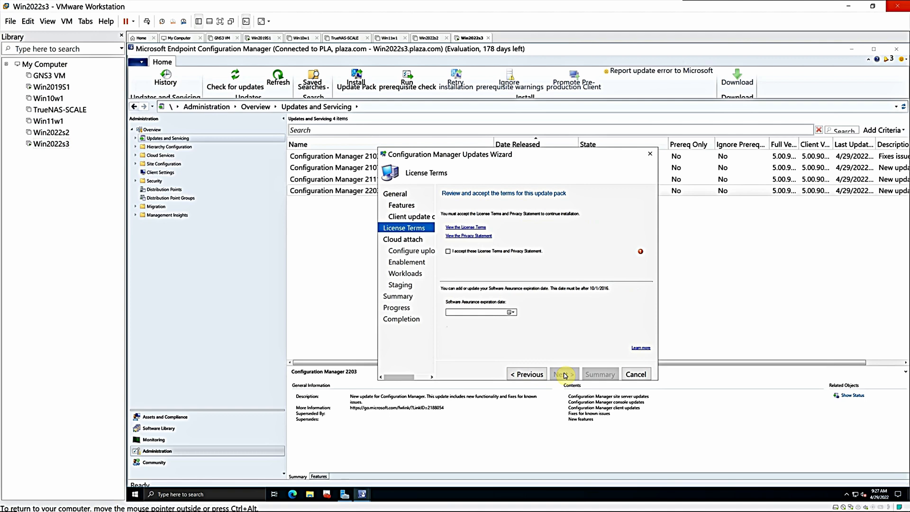
# Accept the license terms and privacy statement in the Updates Wizard and proceed to the cloud attach settings
pyautogui.click(449, 251)
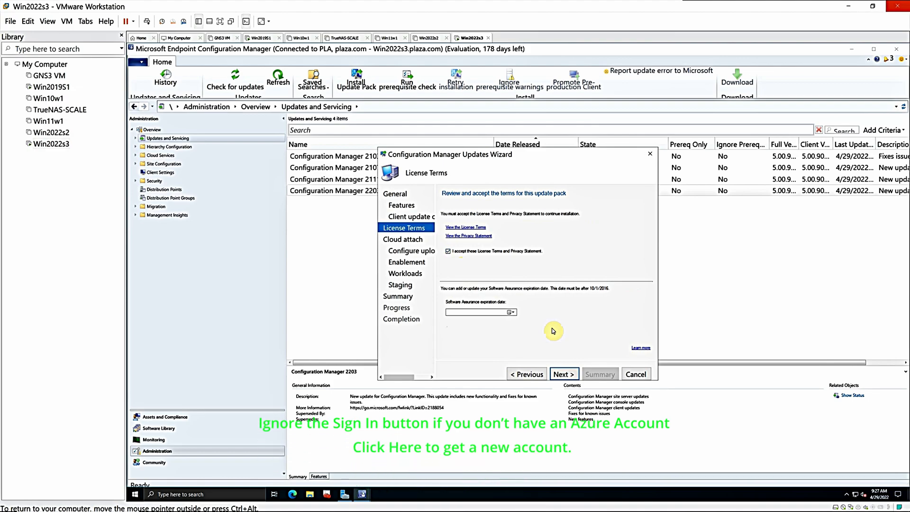
pyautogui.click(570, 375)
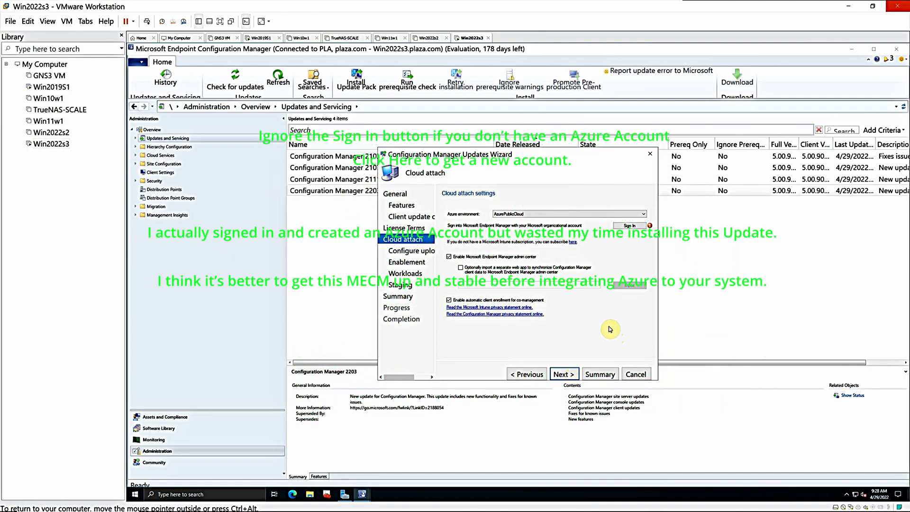
pyautogui.click(563, 374)
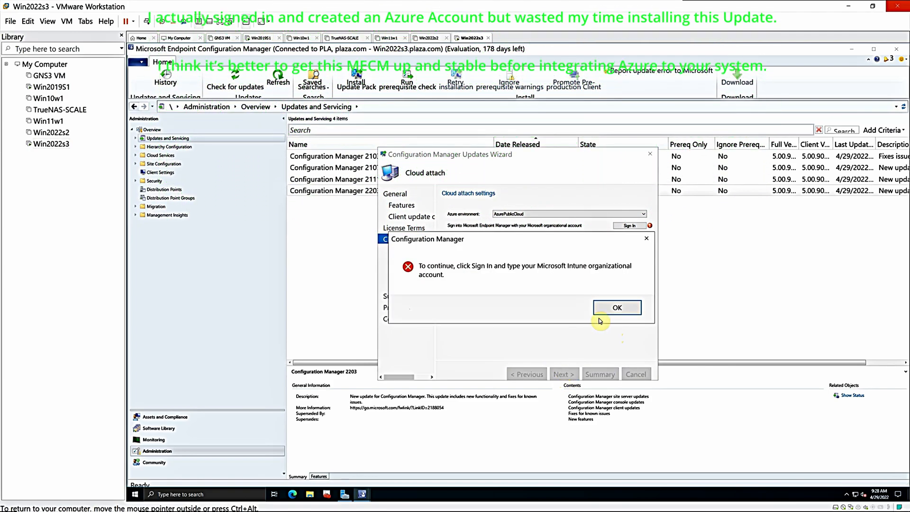
pyautogui.click(616, 309)
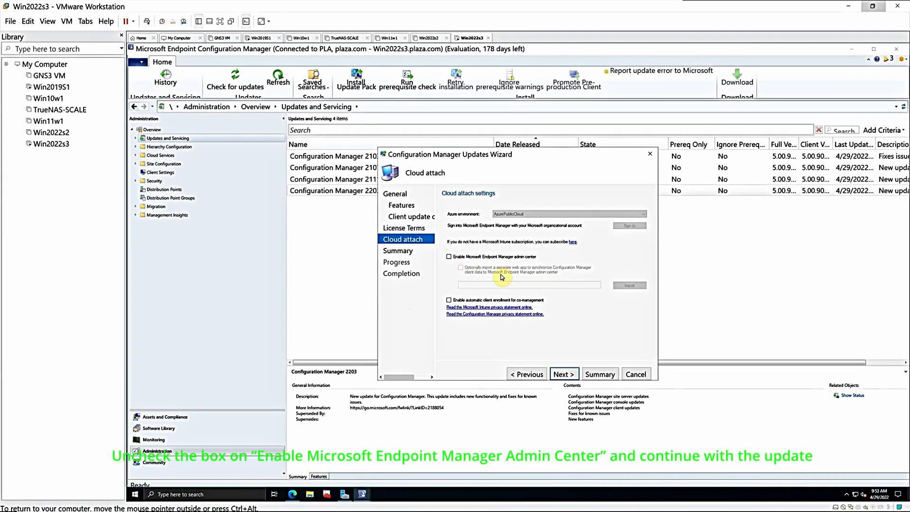
# Leave cloud attach disabled, confirm the summary, and finish the wizard to start installing Configuration Manager 2203
pyautogui.click(564, 374)
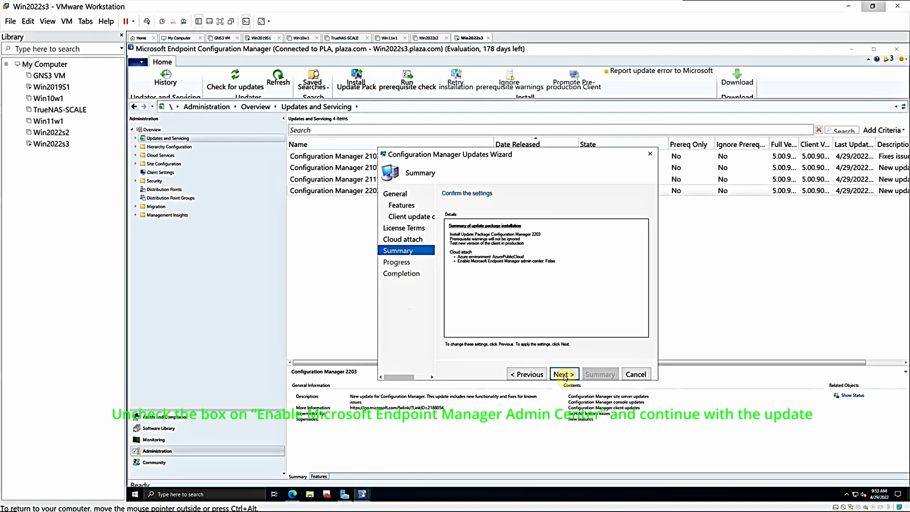
pyautogui.click(564, 374)
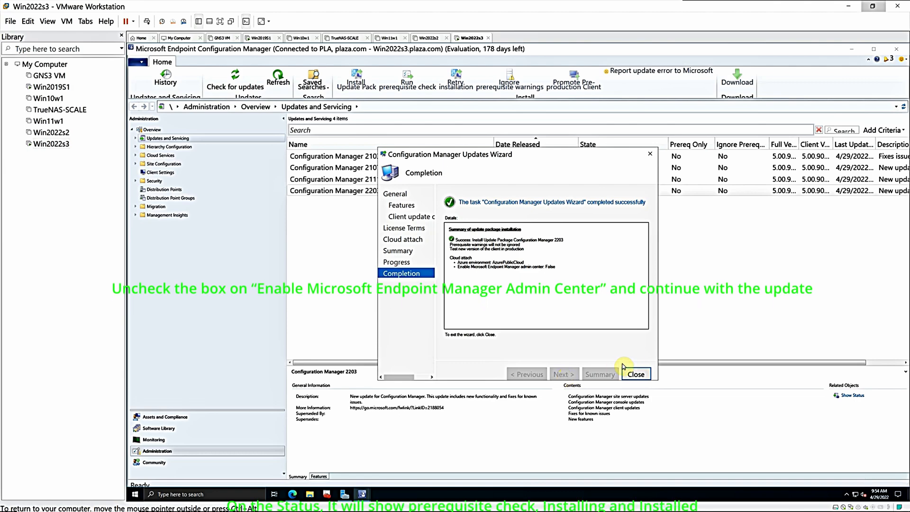
pyautogui.click(636, 375)
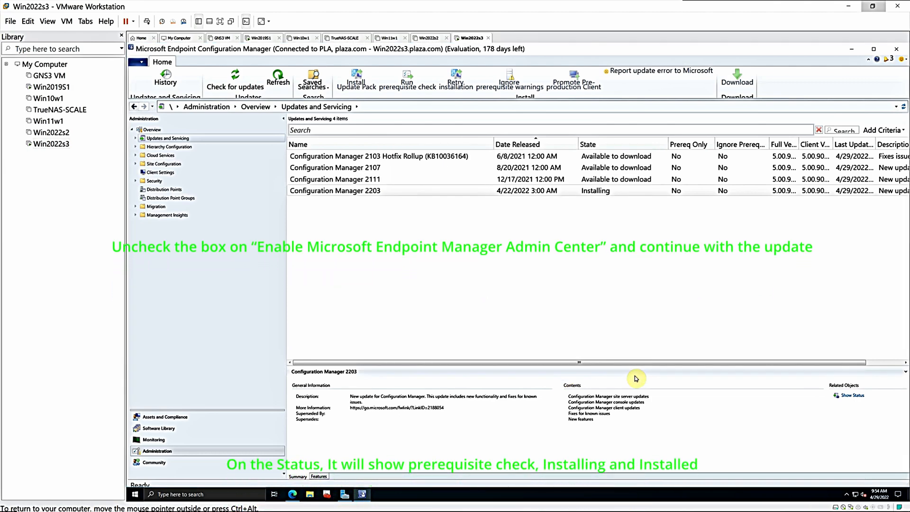
# Refresh the updates list sorted by newest release date and open the detailed installation status of Configuration Manager 2203
pyautogui.click(904, 108)
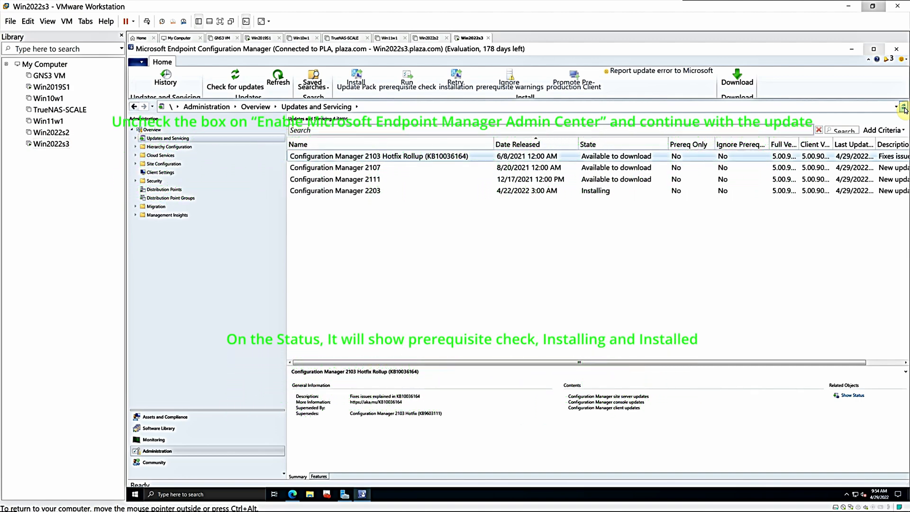
pyautogui.click(512, 141)
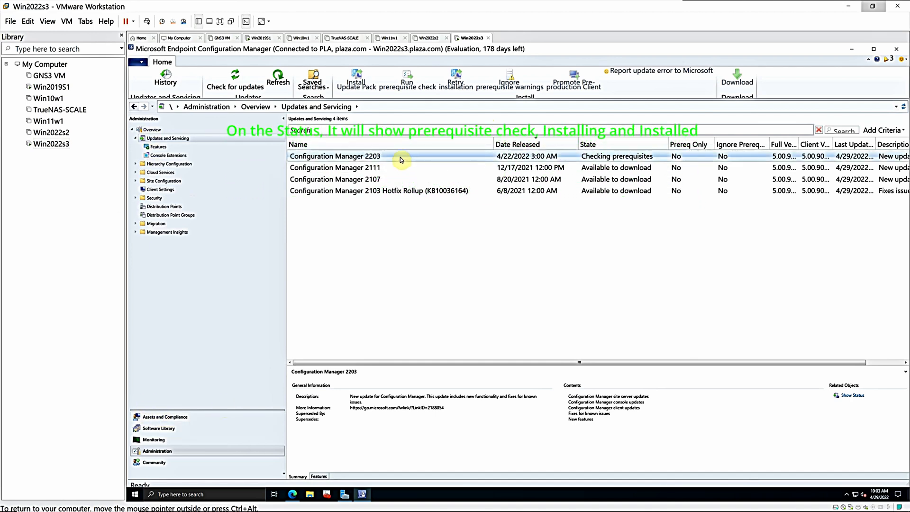
pyautogui.click(848, 401)
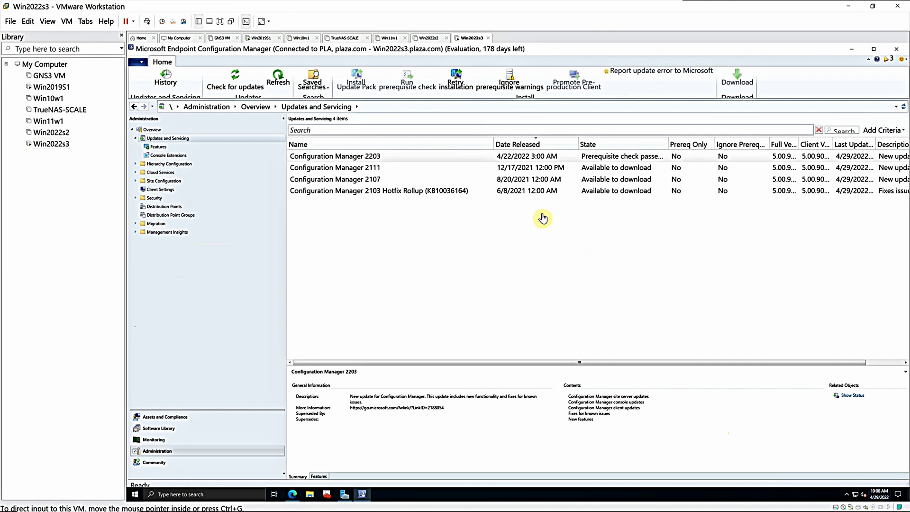
pyautogui.click(603, 161)
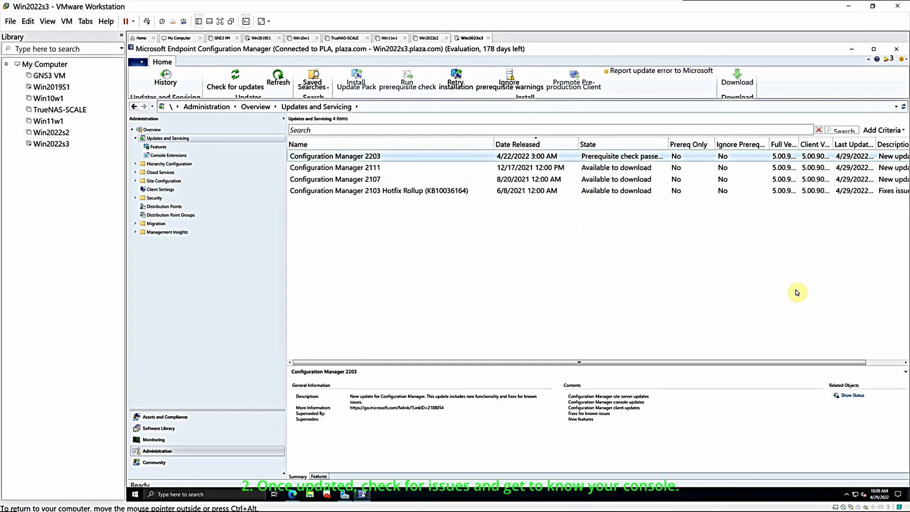
pyautogui.click(848, 397)
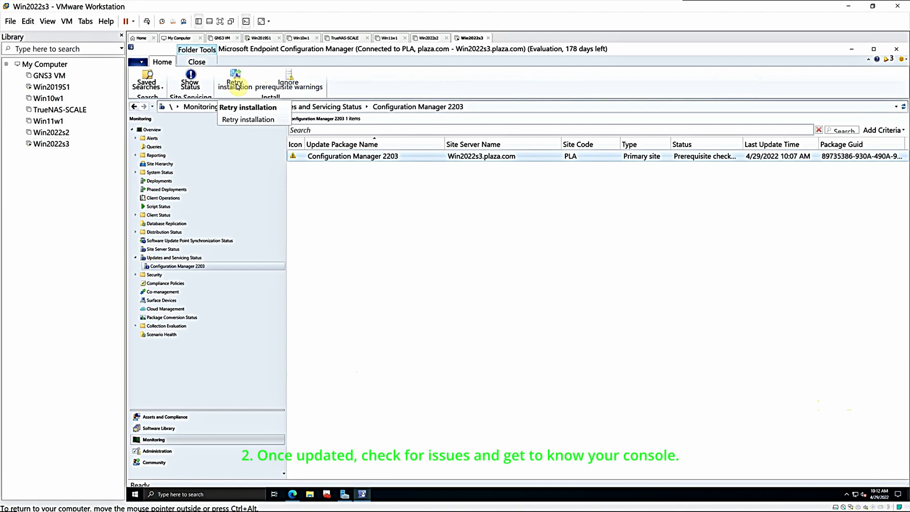
pyautogui.click(183, 89)
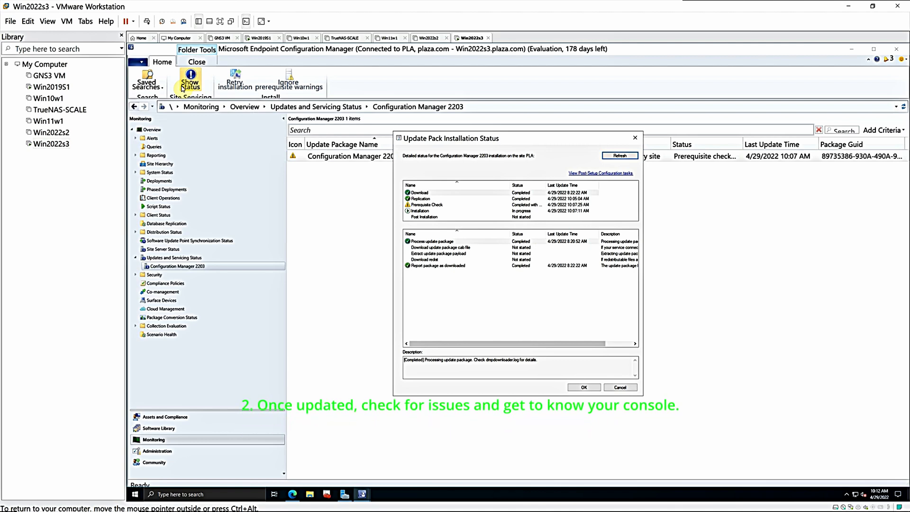
# Examine the warning entry in the Prerequisite Check details, close the status window, and refresh the update status
pyautogui.click(427, 205)
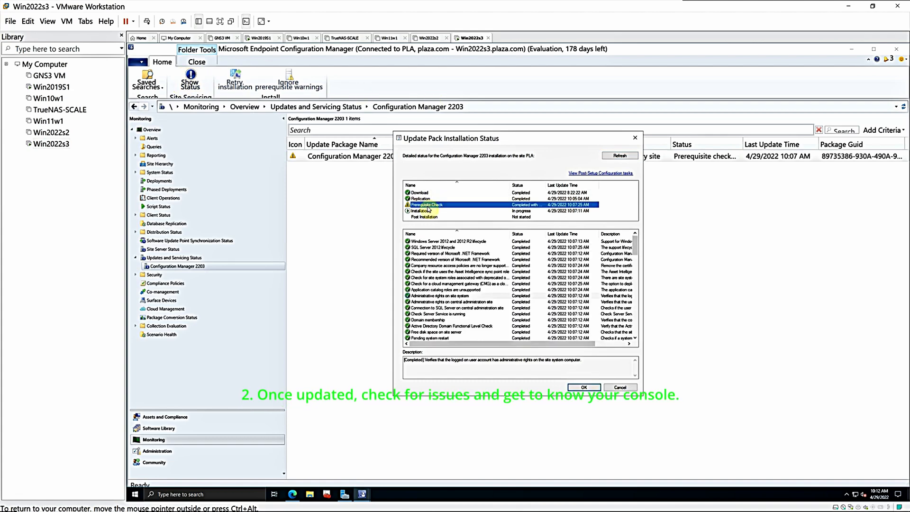
pyautogui.click(635, 337)
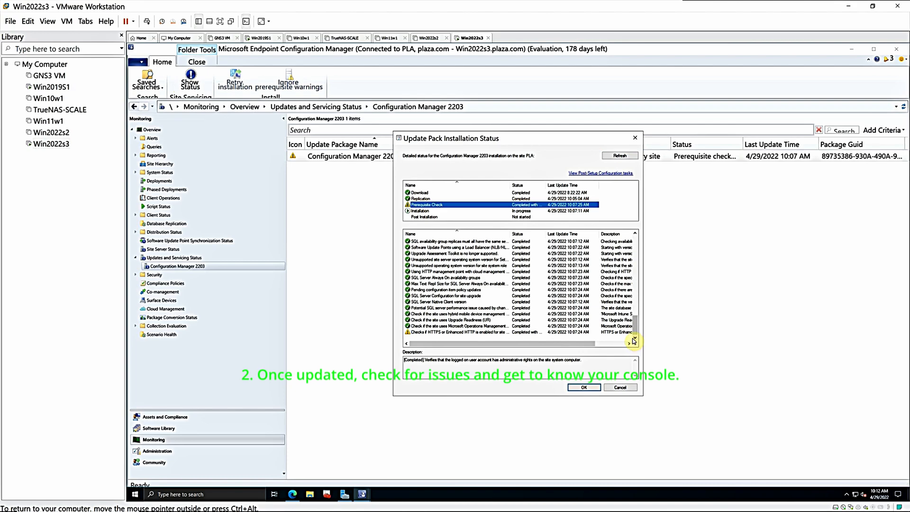
pyautogui.click(530, 332)
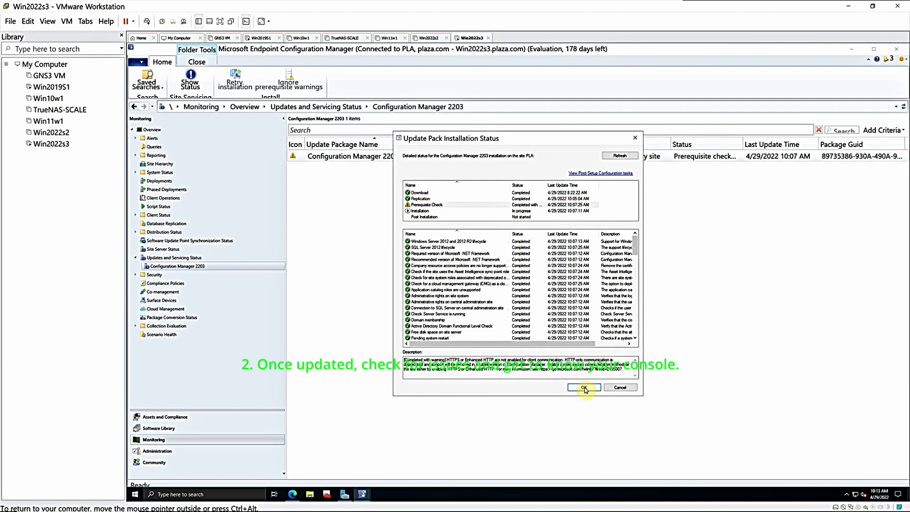
pyautogui.click(585, 387)
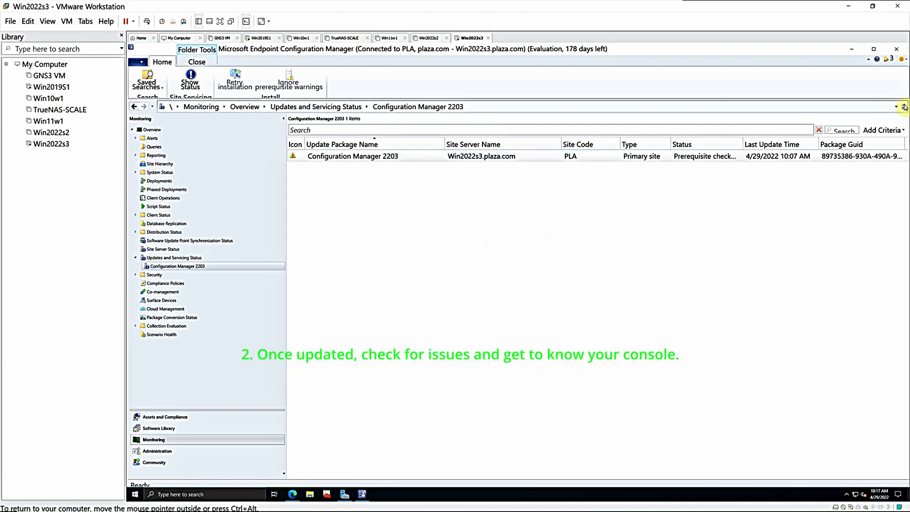
pyautogui.click(903, 107)
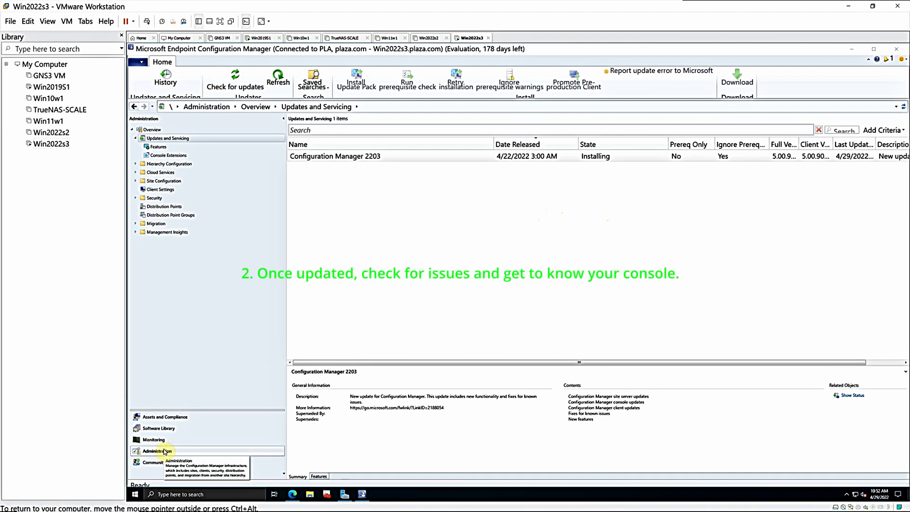
# Review the Administration overview and the installation state of the 2203 update in Updates and Servicing
pyautogui.click(151, 130)
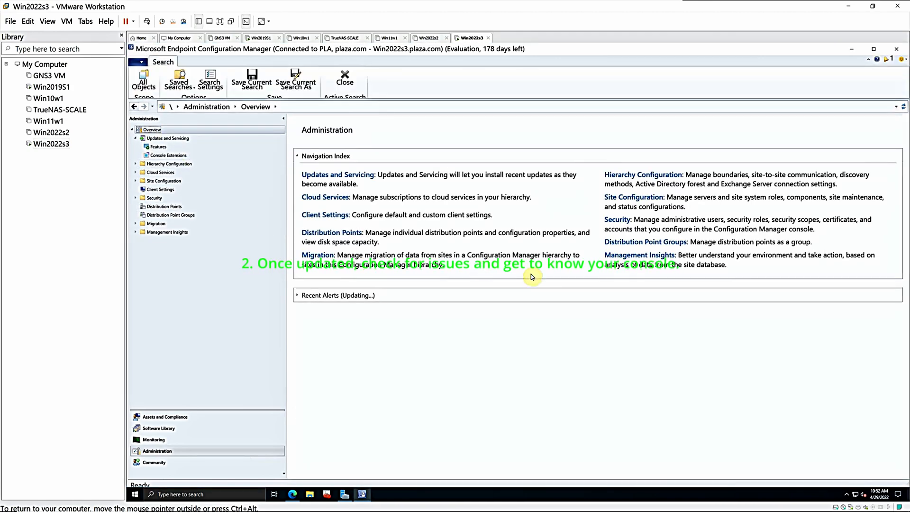
pyautogui.click(327, 176)
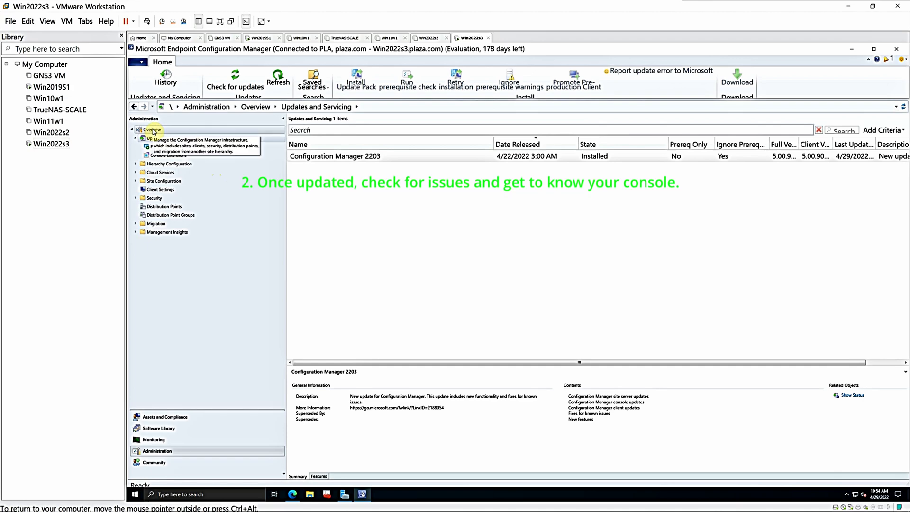
pyautogui.click(152, 129)
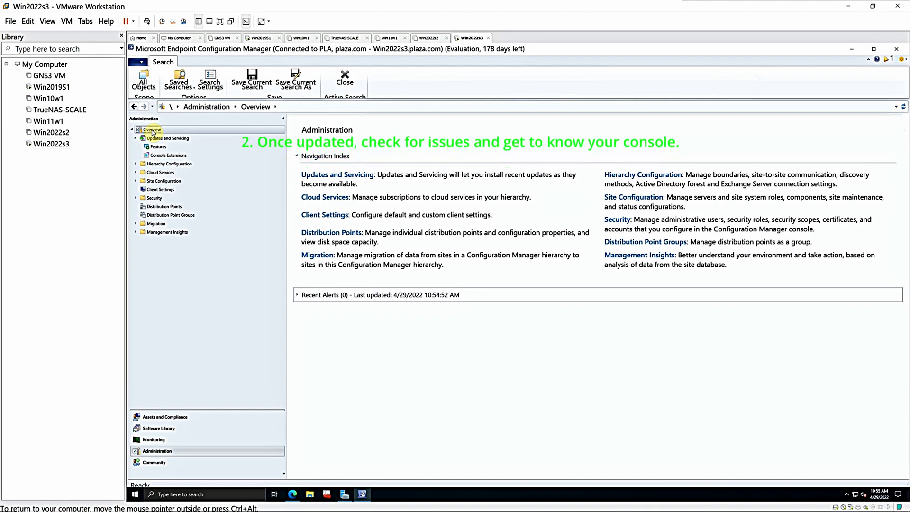
pyautogui.click(619, 200)
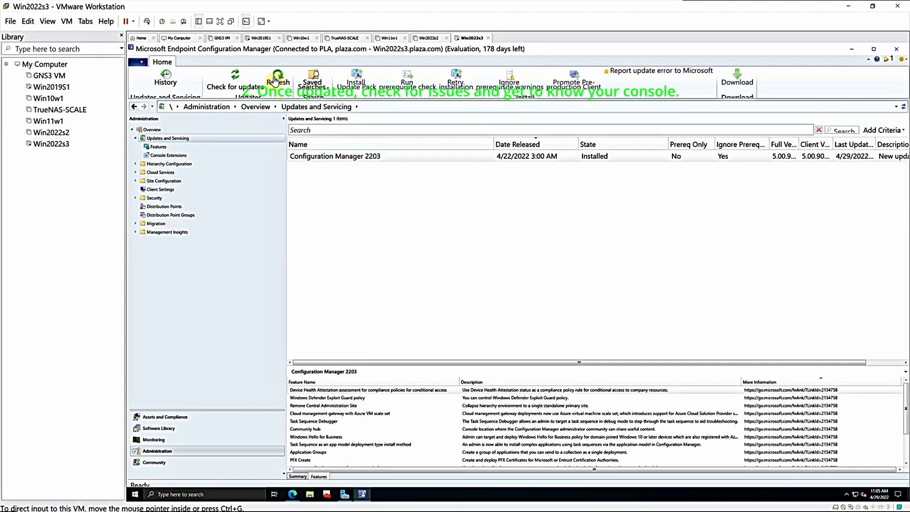
# Refresh Updates and Servicing and check for further updates, acknowledging the notice
pyautogui.click(275, 81)
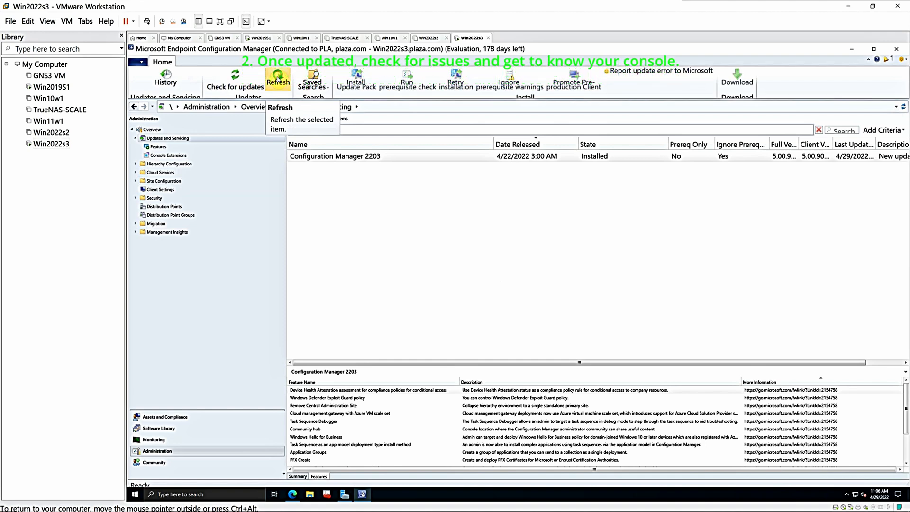
pyautogui.click(239, 89)
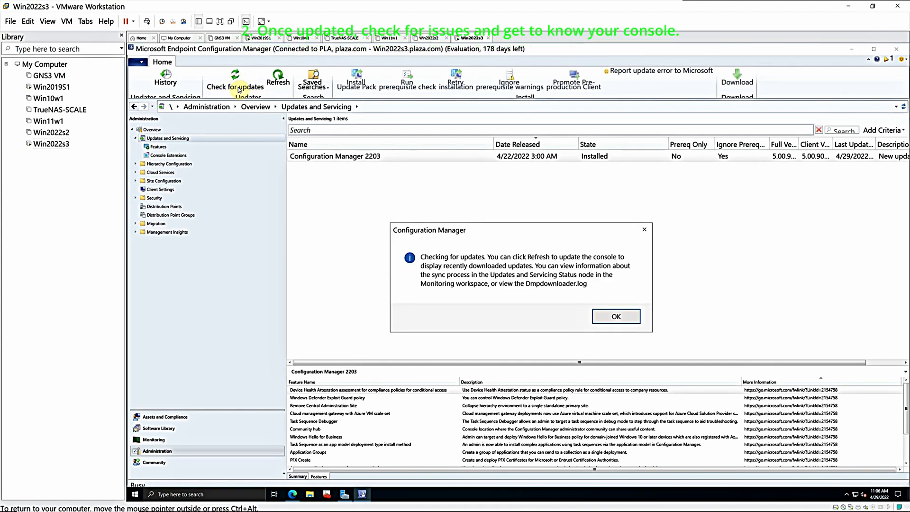
pyautogui.click(617, 316)
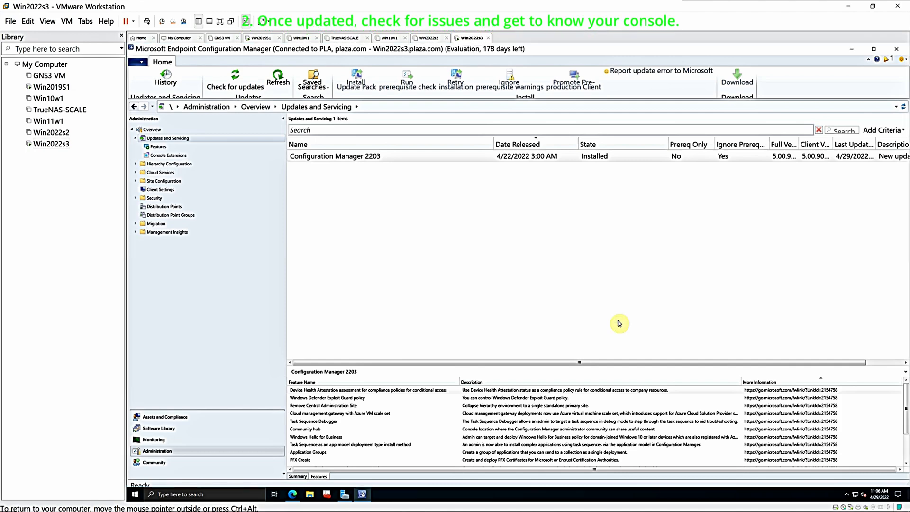
# Examine the Features list and the turn-on option for Application Groups and the task sequence app model install method, without enabling either
pyautogui.click(157, 147)
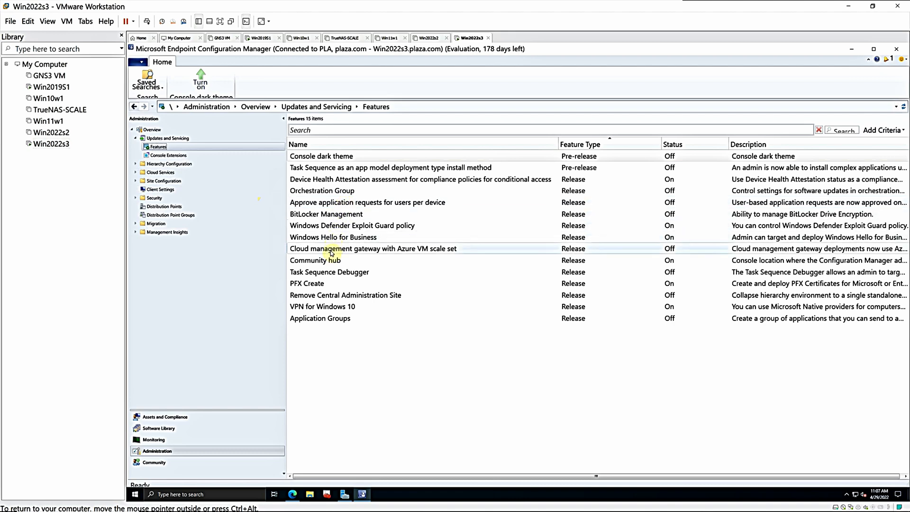
pyautogui.click(335, 322)
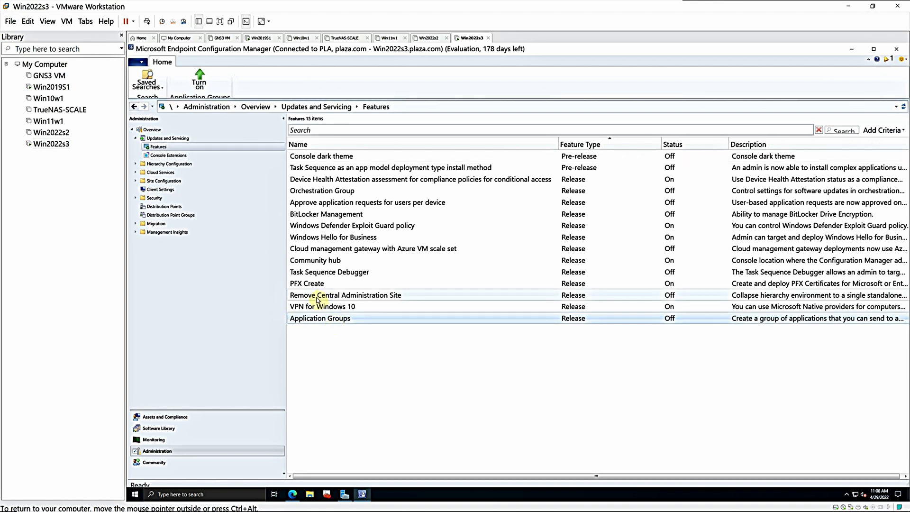
pyautogui.rightClick(323, 319)
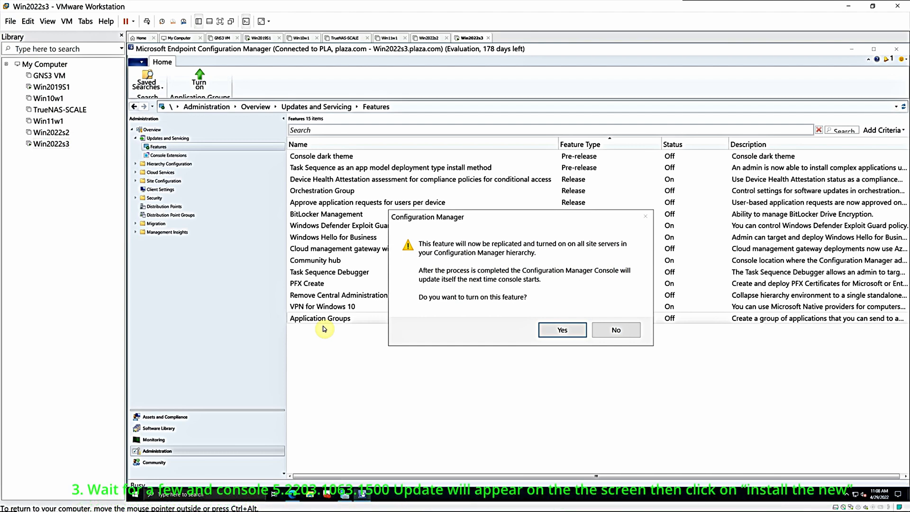
pyautogui.click(612, 332)
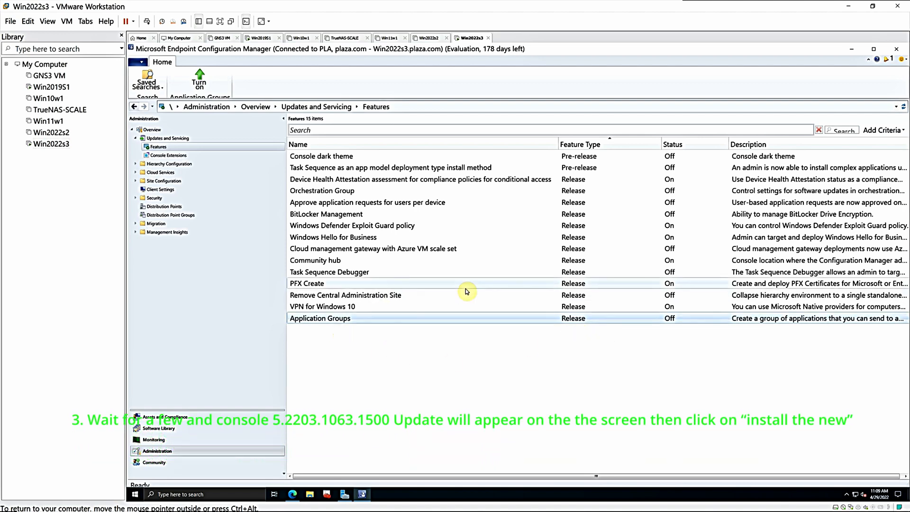
pyautogui.click(738, 171)
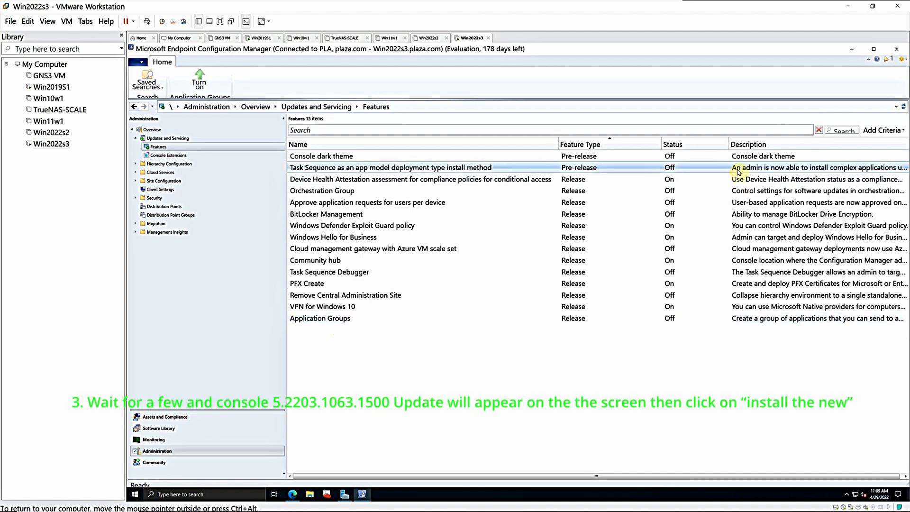
pyautogui.rightClick(374, 170)
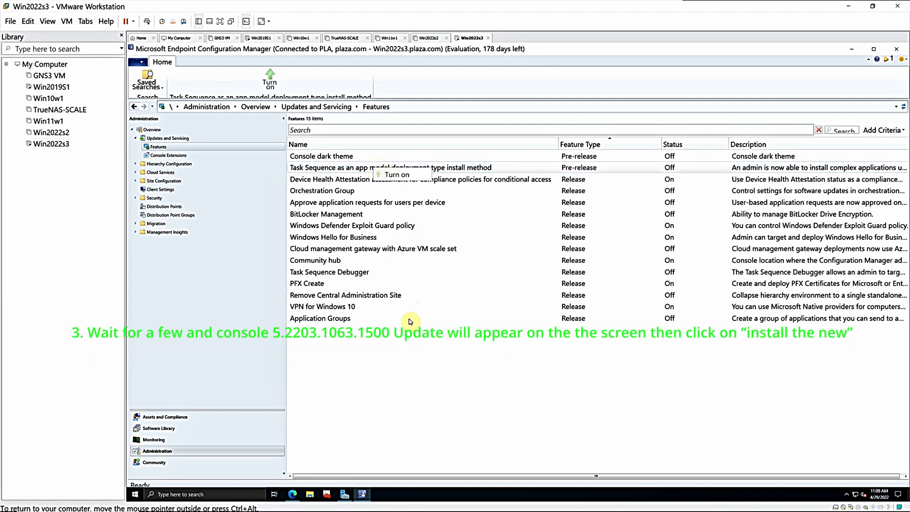
pyautogui.click(409, 334)
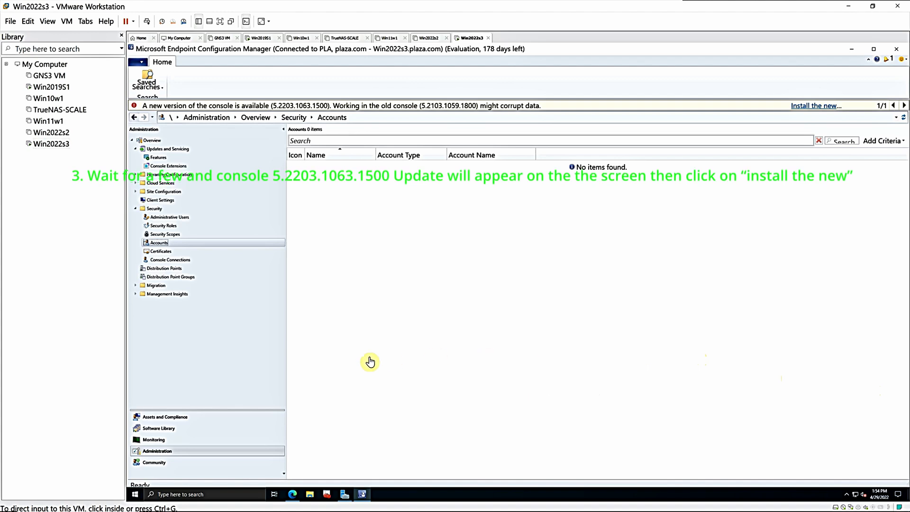
# Install the new console version 5.2203.1063.1500 offered in the notification
pyautogui.click(805, 106)
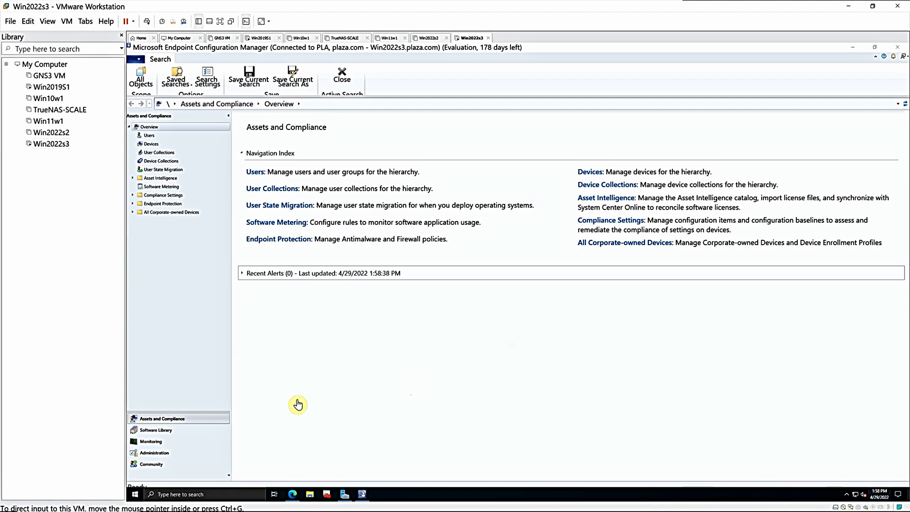
# Check the Configuration Manager 2203 update and its included features under Updates and Servicing, then return to the Administration overview
pyautogui.click(152, 453)
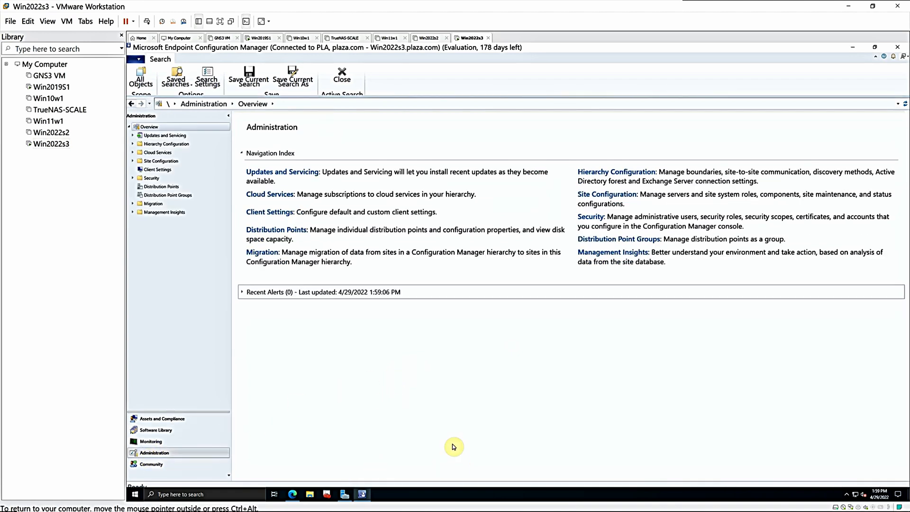
pyautogui.click(299, 175)
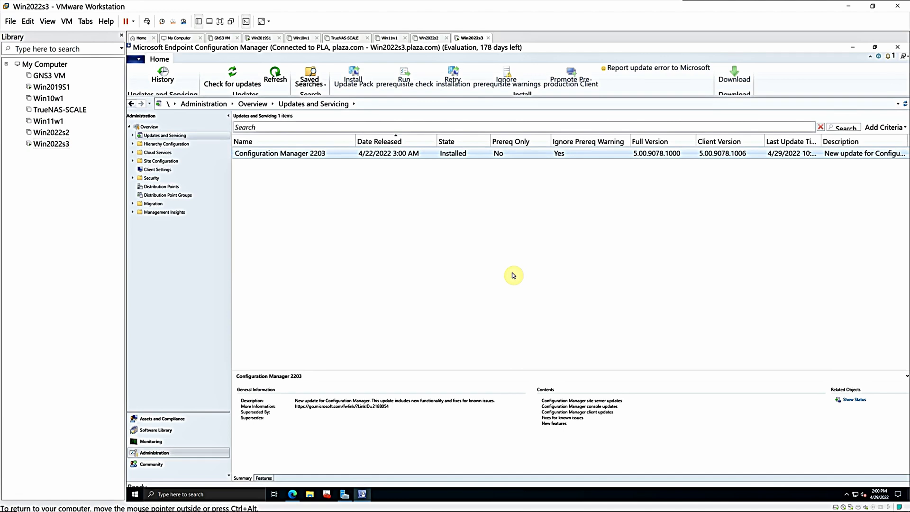
pyautogui.click(264, 478)
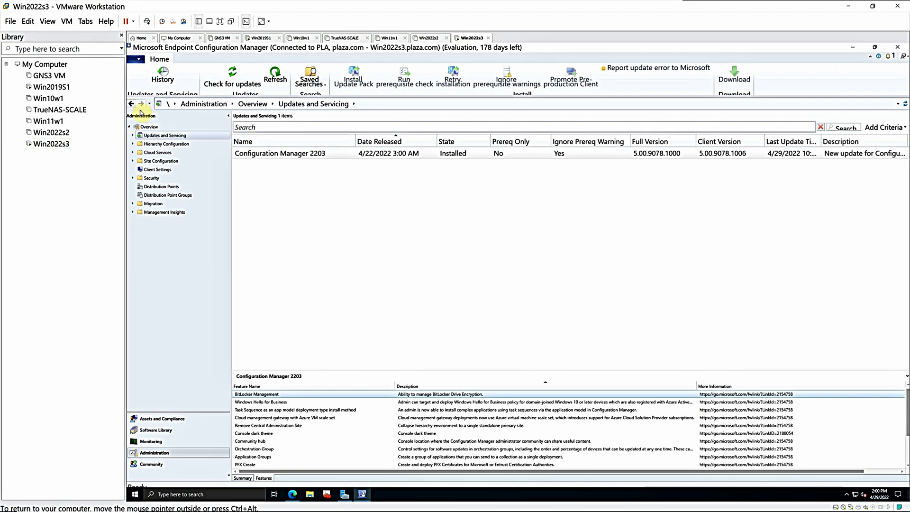
pyautogui.click(131, 103)
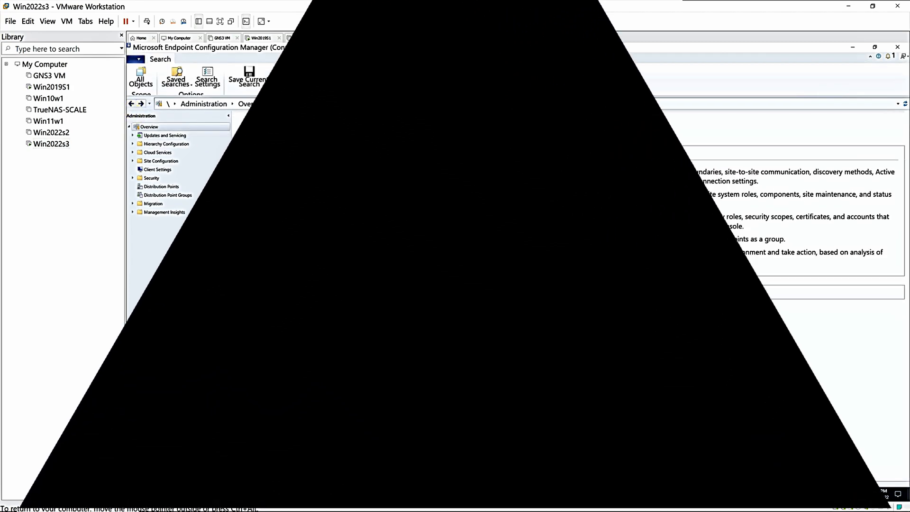